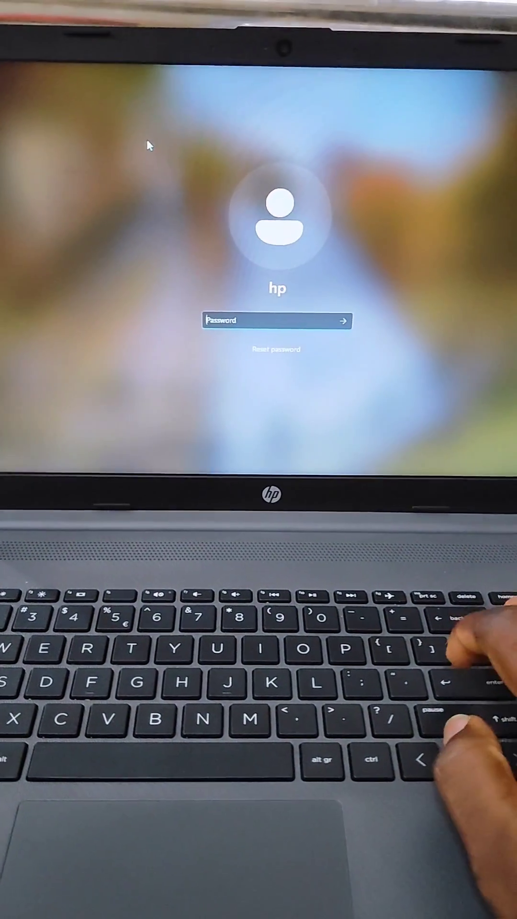
- Try a password for hp at the lock screen and dismiss the incorrect-password message
key("Return")
key("Return")
key("Return")
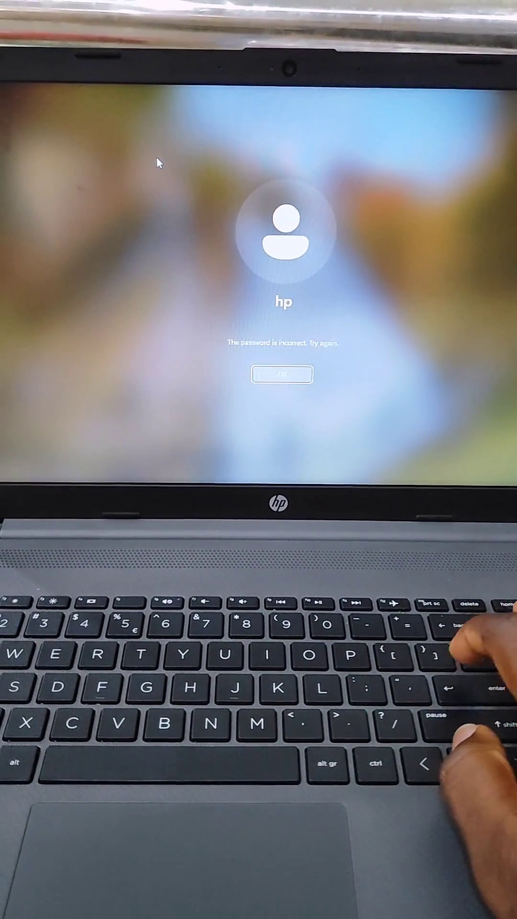
key("Return")
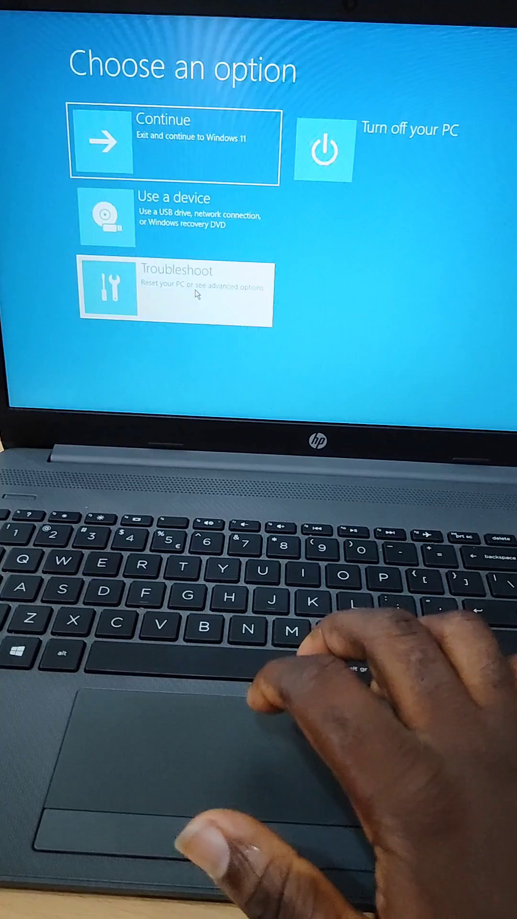
- Launch Command Prompt via Troubleshoot and Advanced options in the recovery environment
left_click(181, 293)
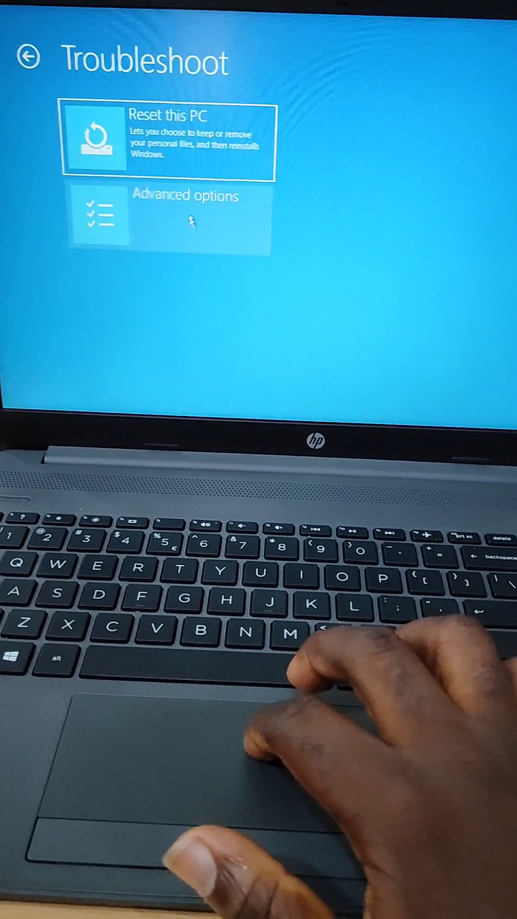
left_click(170, 218)
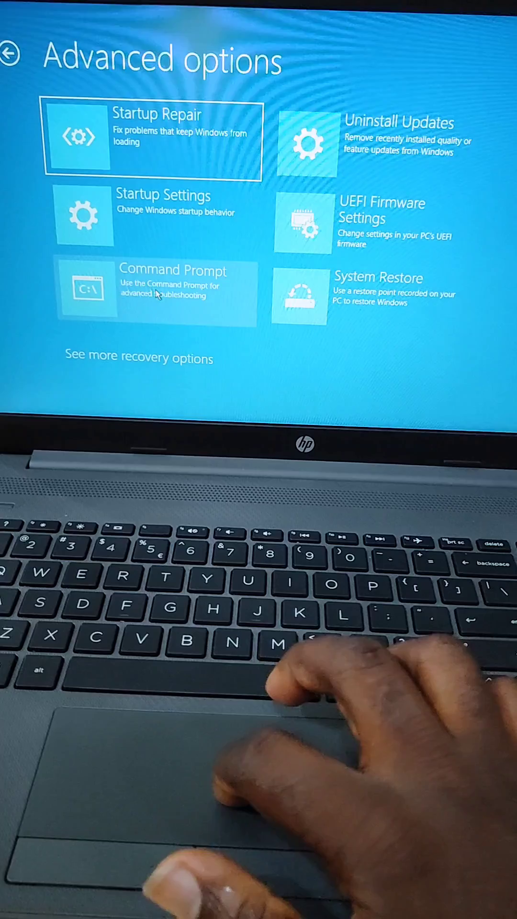
left_click(141, 284)
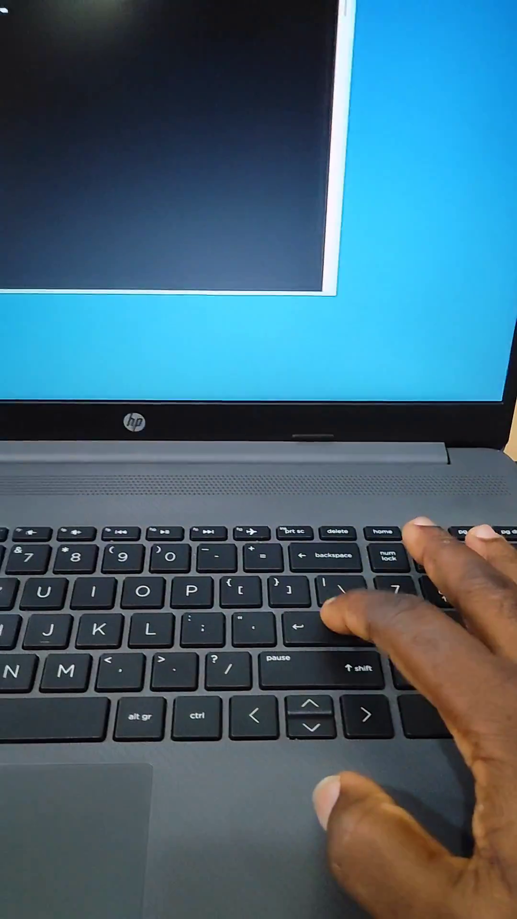
- Run the copy command to replace sethc.exe with cmd.exe
key("Return")
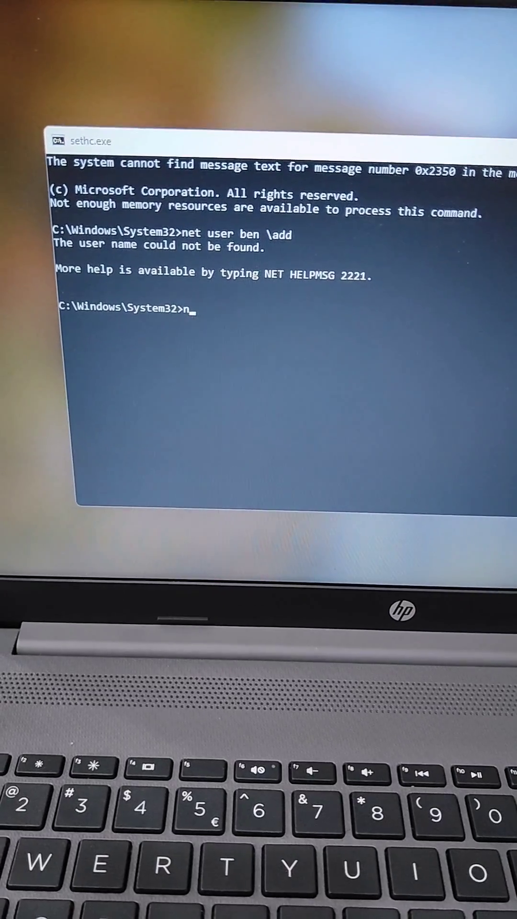
type("et user ben \\add")
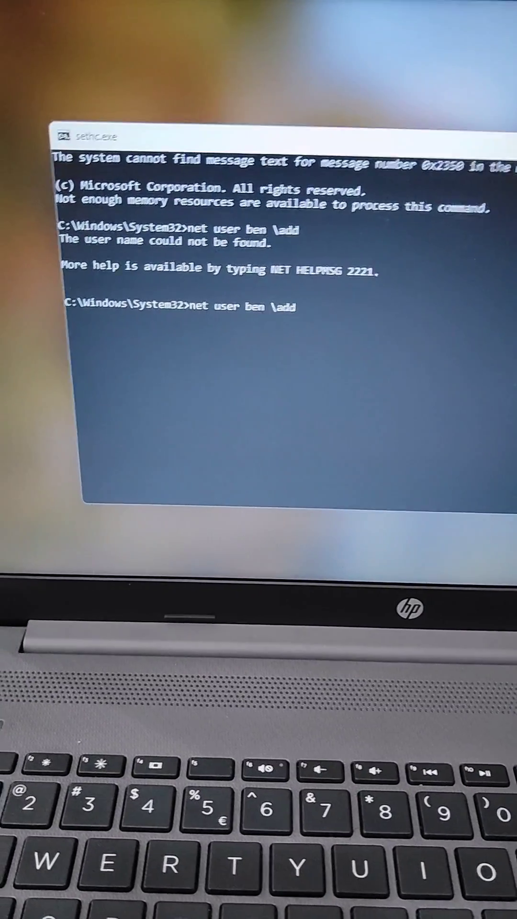
- Fix the mistyped /add option in the net user ben command
key("BackSpace")
key("BackSpace")
key("BackSpace")
key("BackSpace")
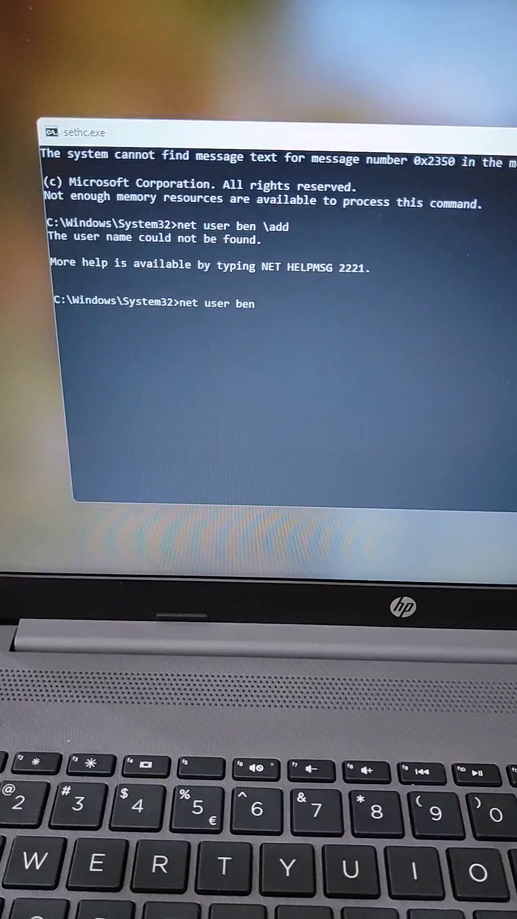
type(" /")
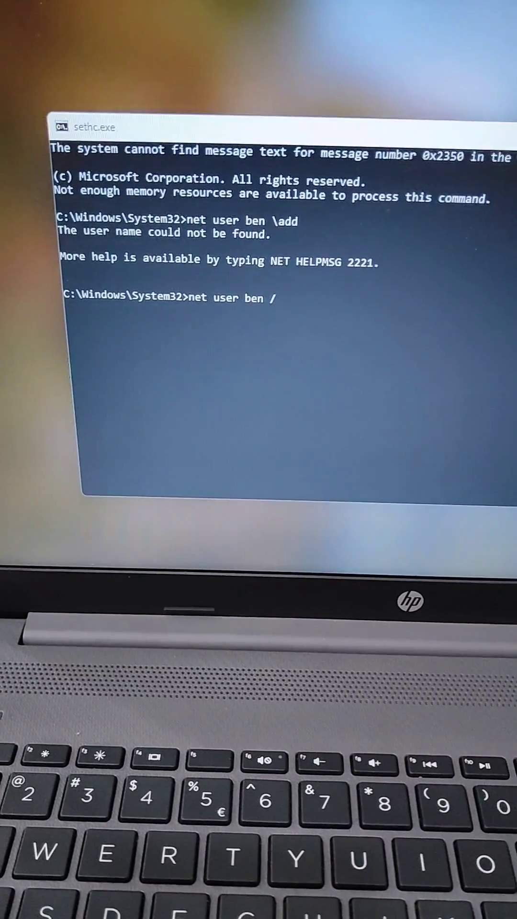
type("a")
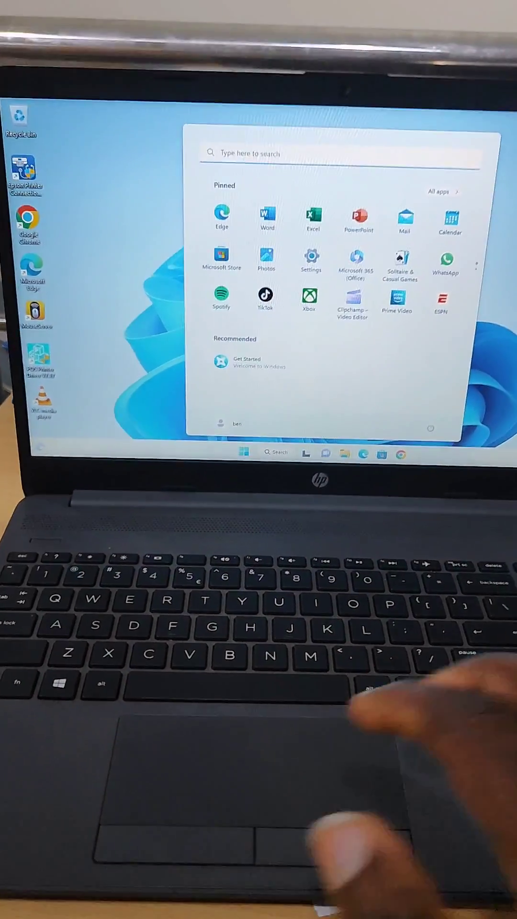
- Close the Start menu and launch netplwiz from the Run box
key("super")
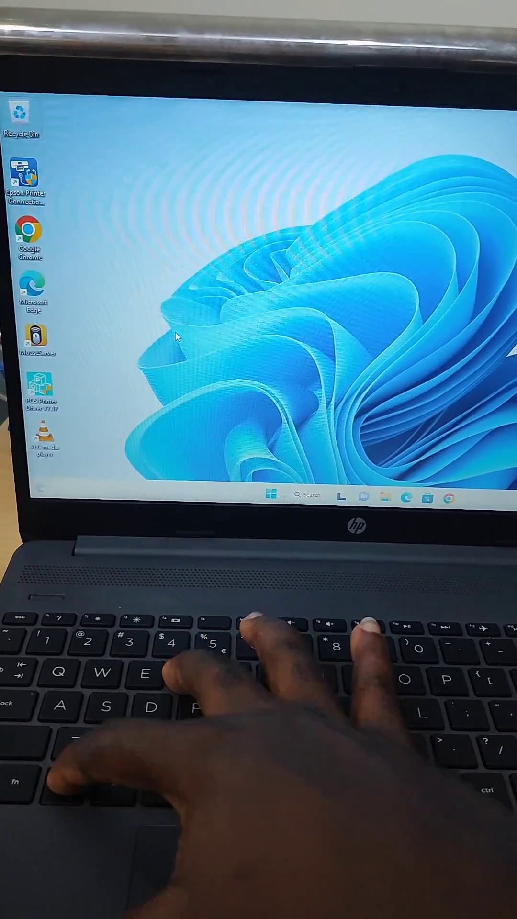
key("super+r")
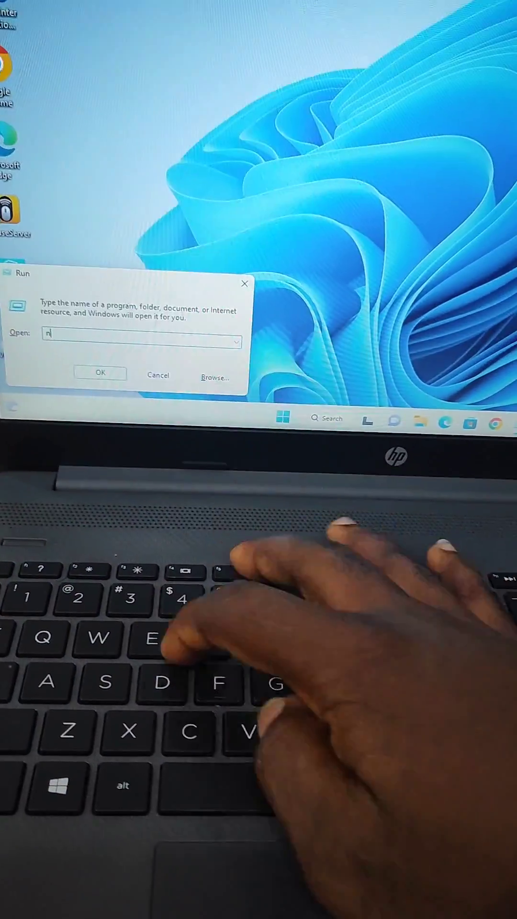
type("etplw")
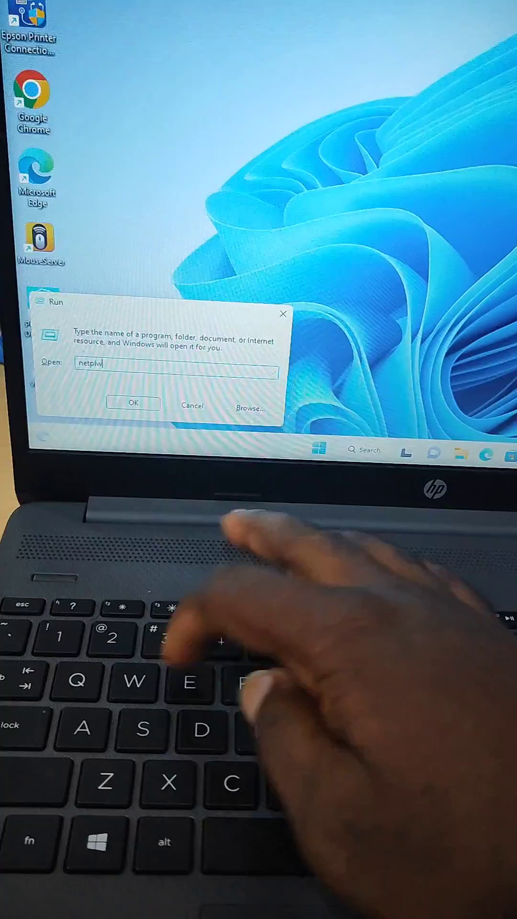
type("z")
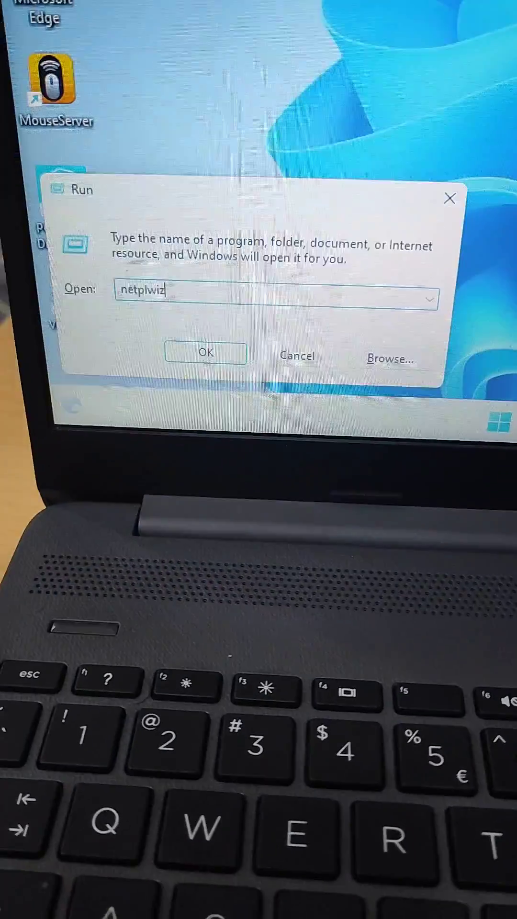
key("Return")
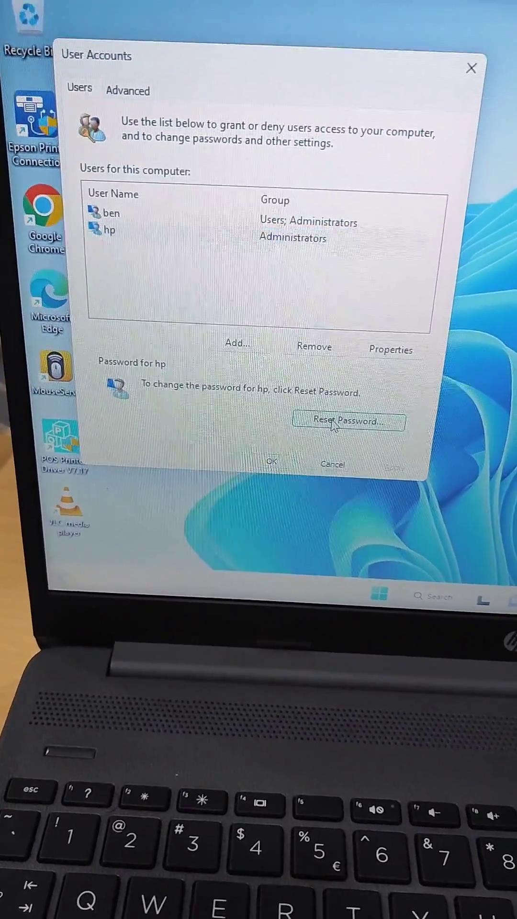
- Reset hp's password to blank and apply the change in User Accounts
left_click(329, 423)
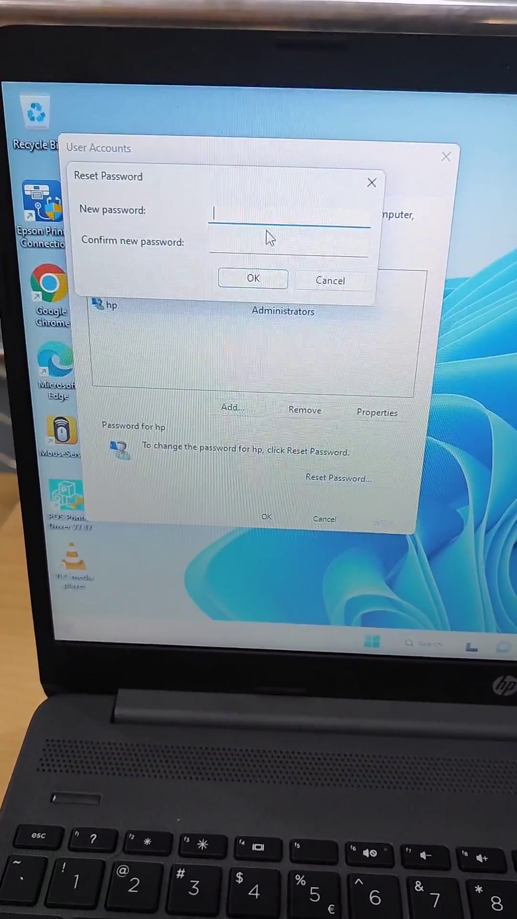
left_click(255, 274)
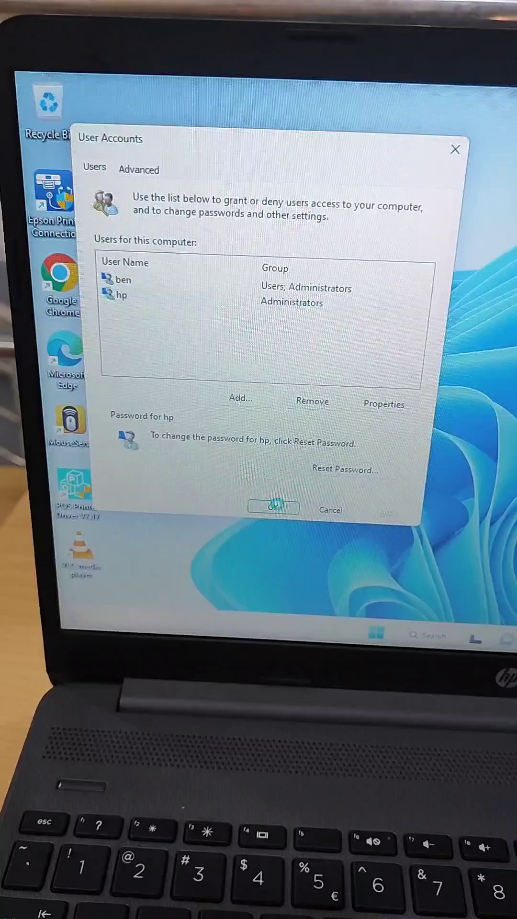
left_click(276, 506)
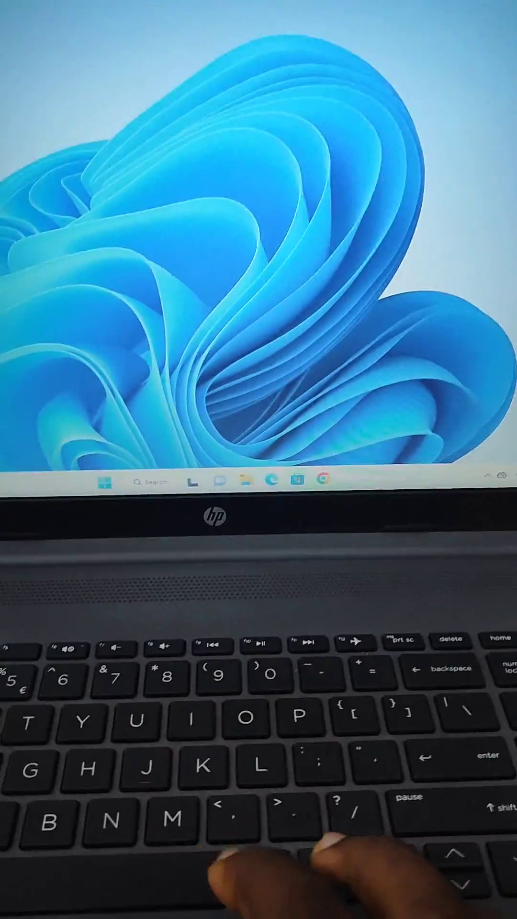
- Sign out of ben from the Start menu and sign in as hp without a password
left_click(105, 482)
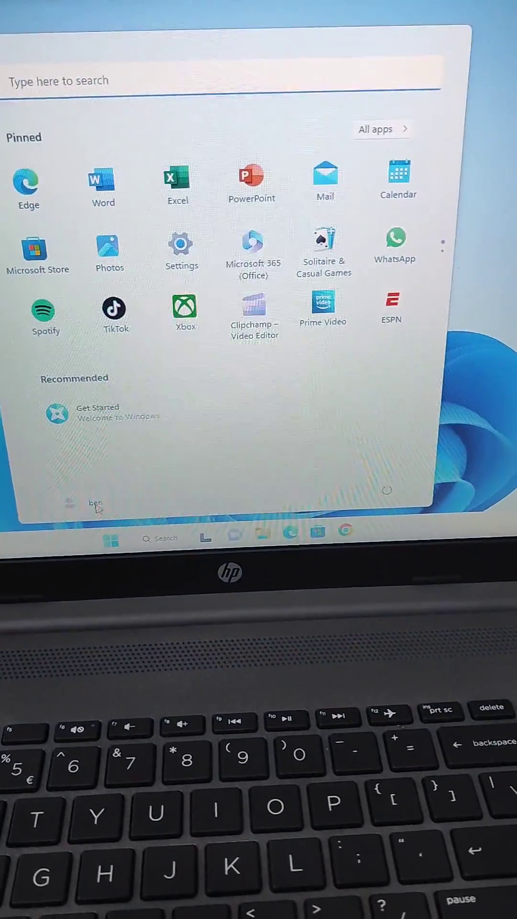
left_click(96, 504)
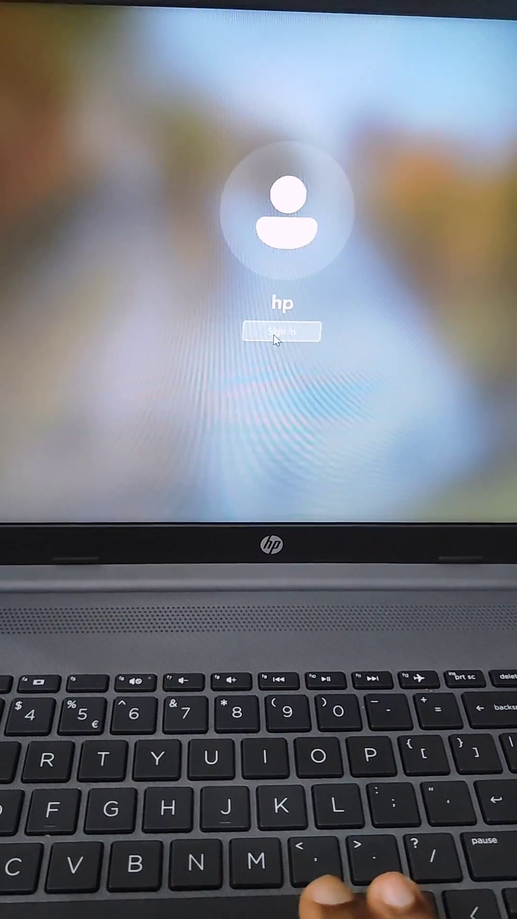
left_click(274, 335)
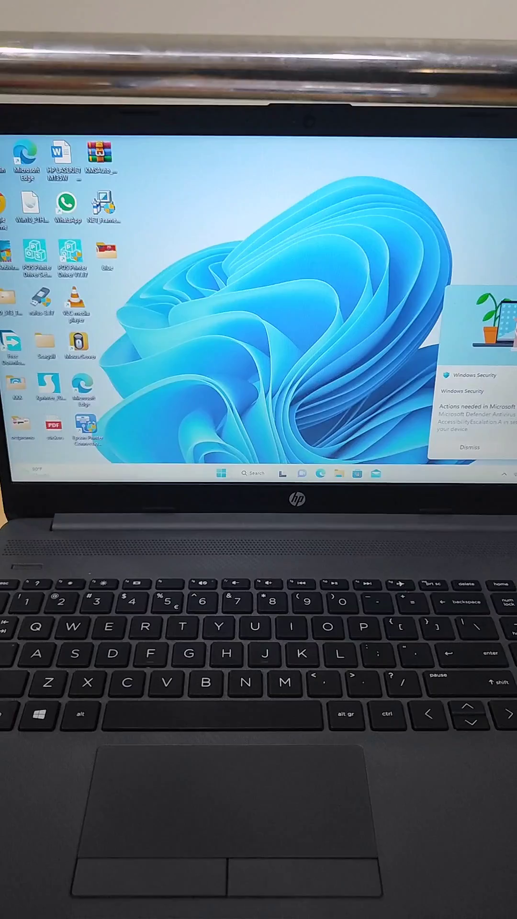